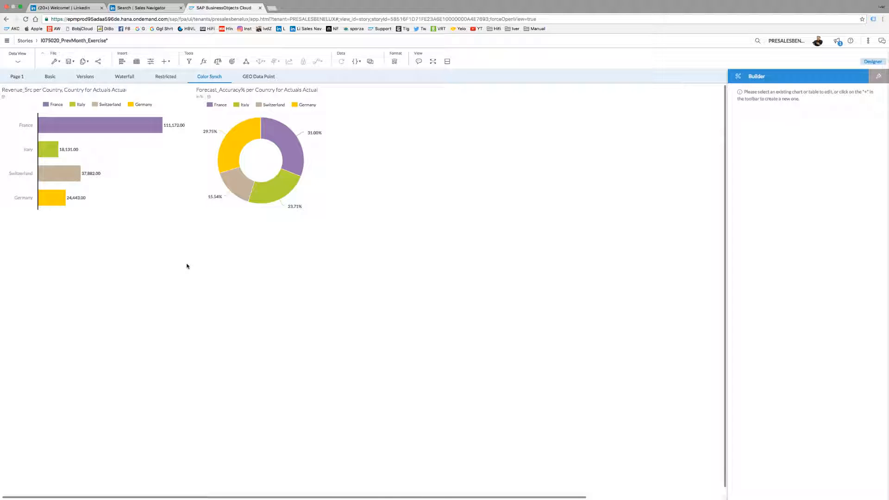
Open the assigned colors of the Country color dimension for the Revenue_Src per Country bar chart
click(128, 166)
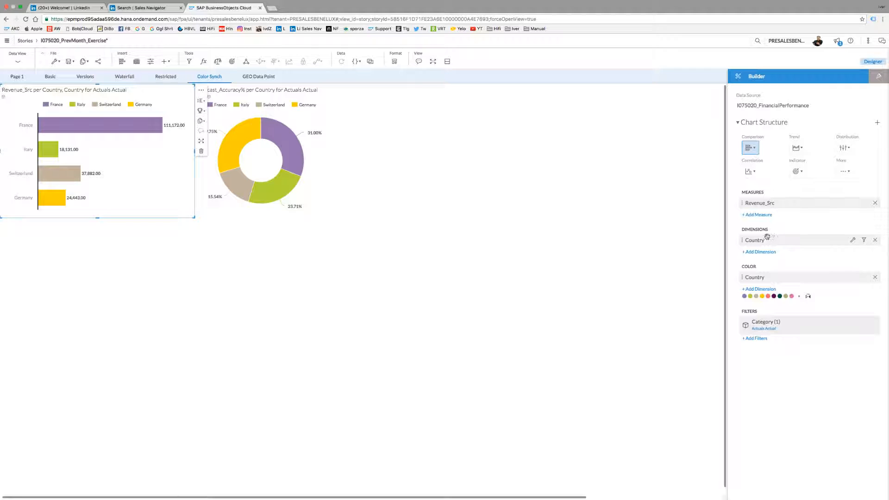
click(800, 298)
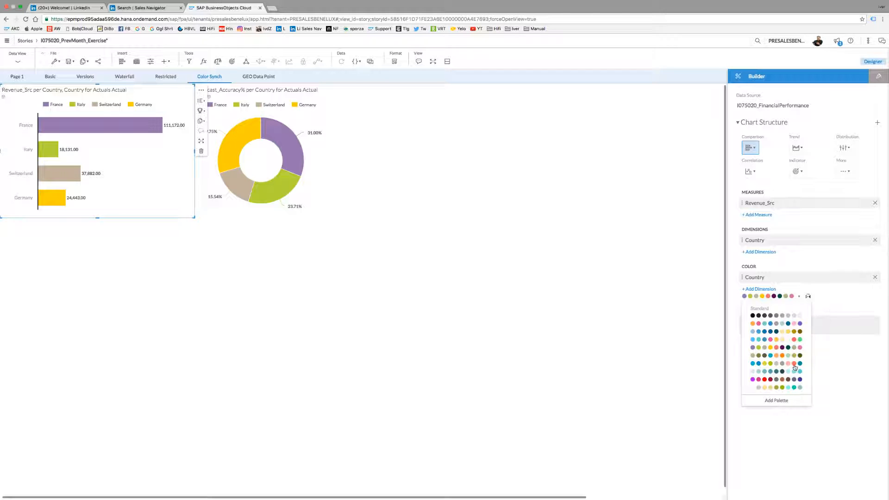
click(831, 301)
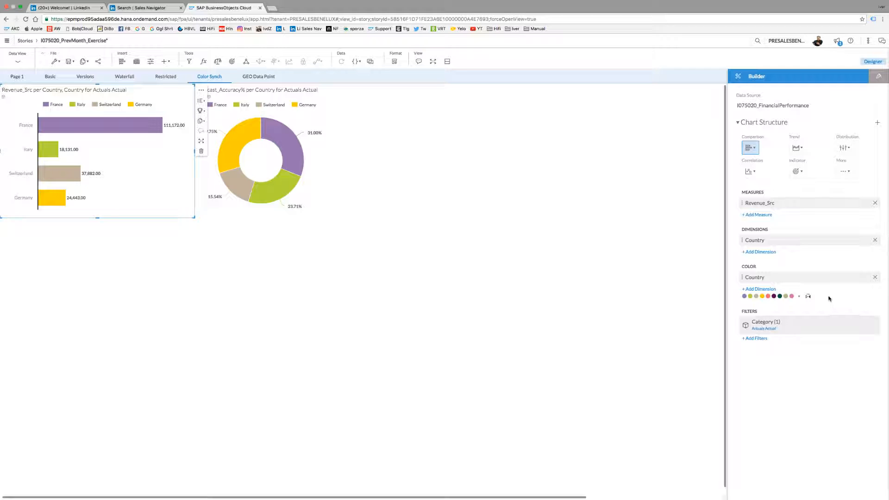
mouse_move(850, 279)
click(853, 277)
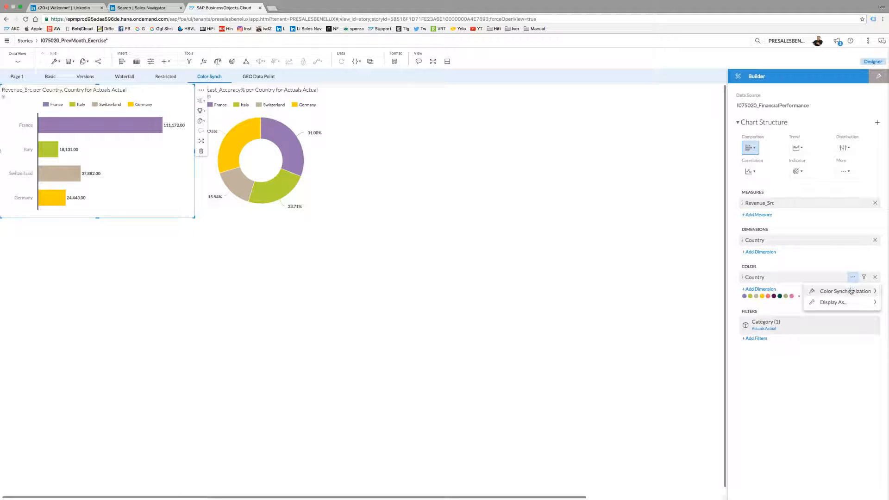
mouse_move(850, 291)
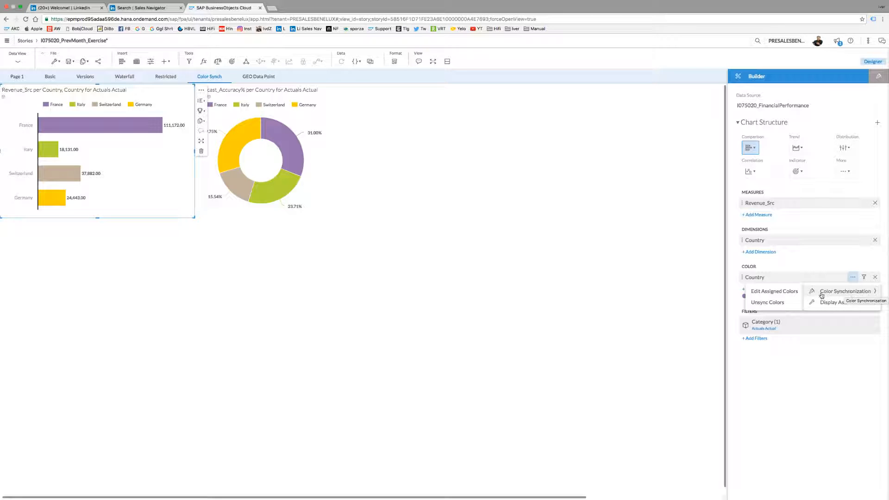
click(789, 295)
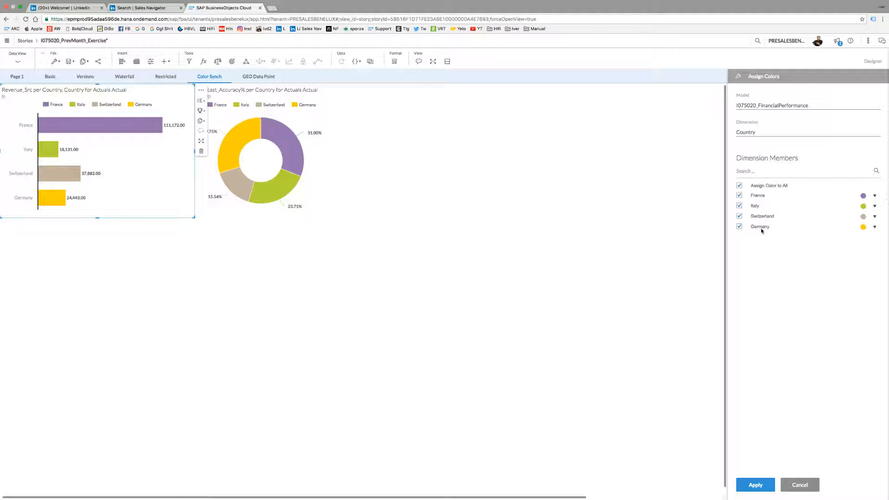
Clear and restore Italy's color assignment, and apply the assigned colors with all four countries included
click(874, 196)
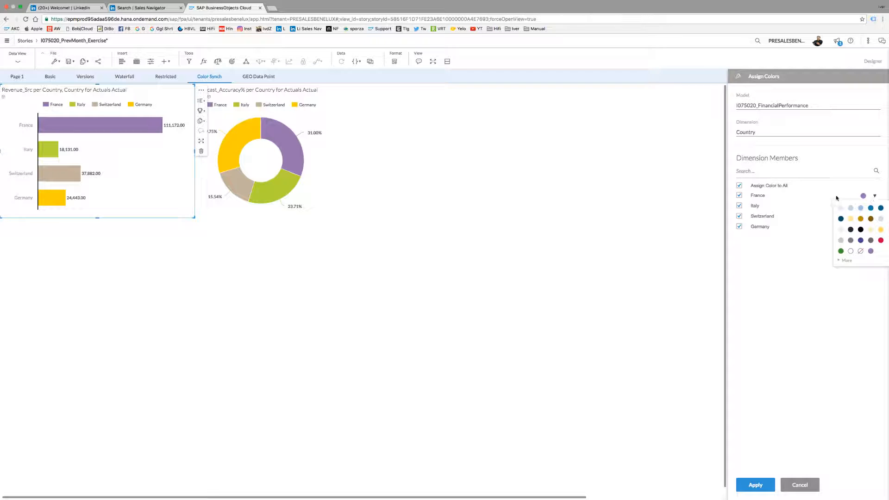
click(739, 207)
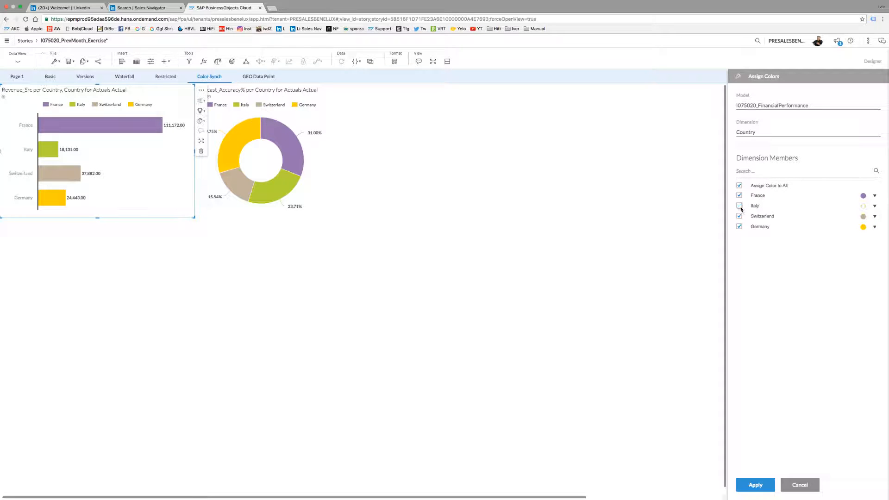
click(740, 207)
click(761, 486)
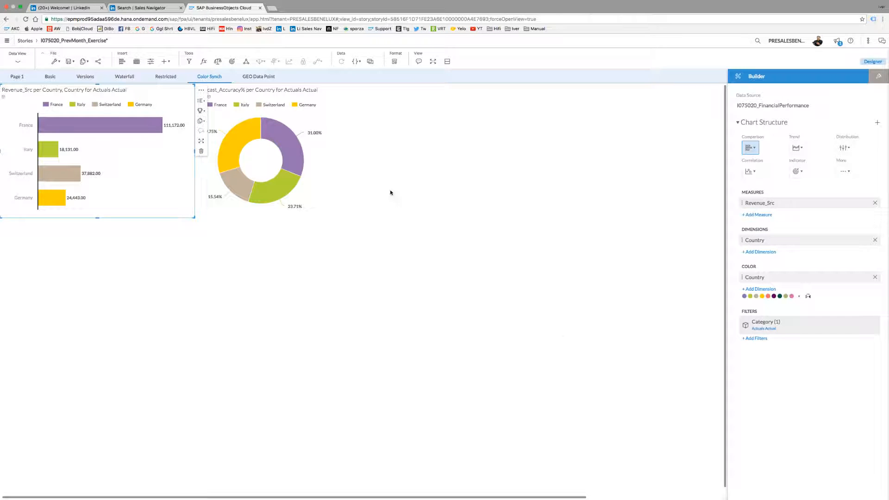
Examine the color settings of the Forecast_Accuracy% donut chart and each country's bar in the revenue chart
click(327, 174)
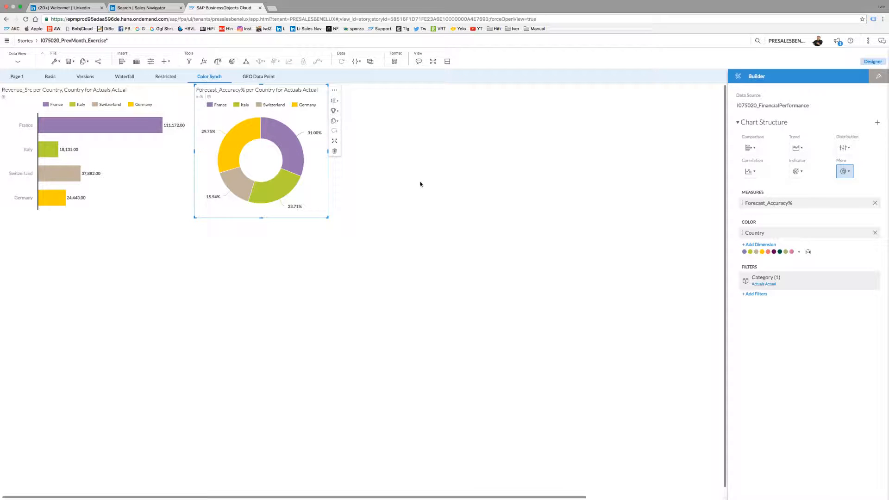
mouse_move(106, 127)
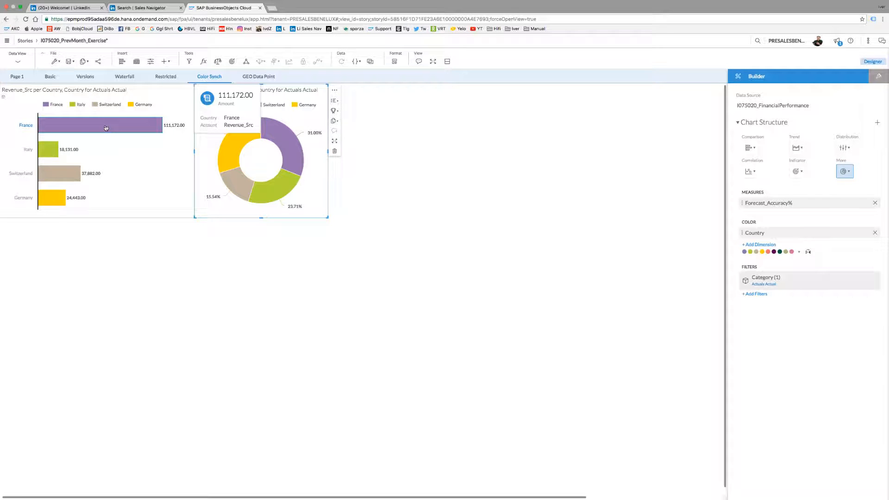
mouse_move(56, 150)
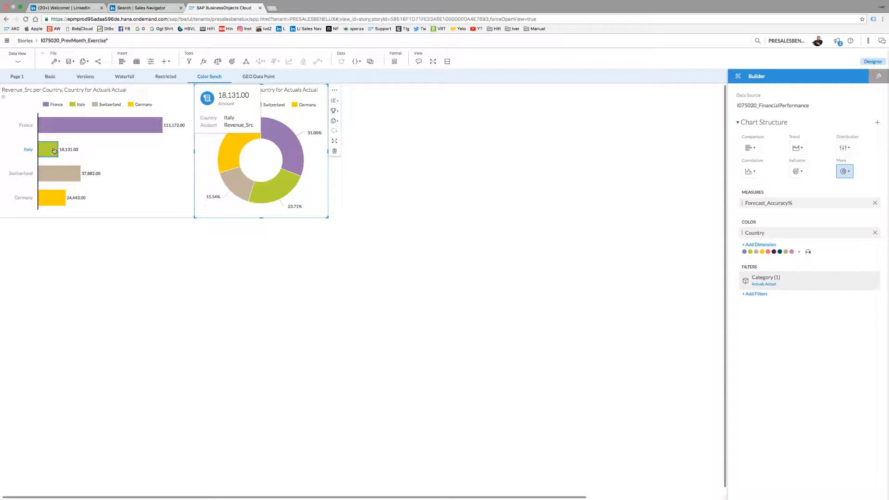
mouse_move(56, 176)
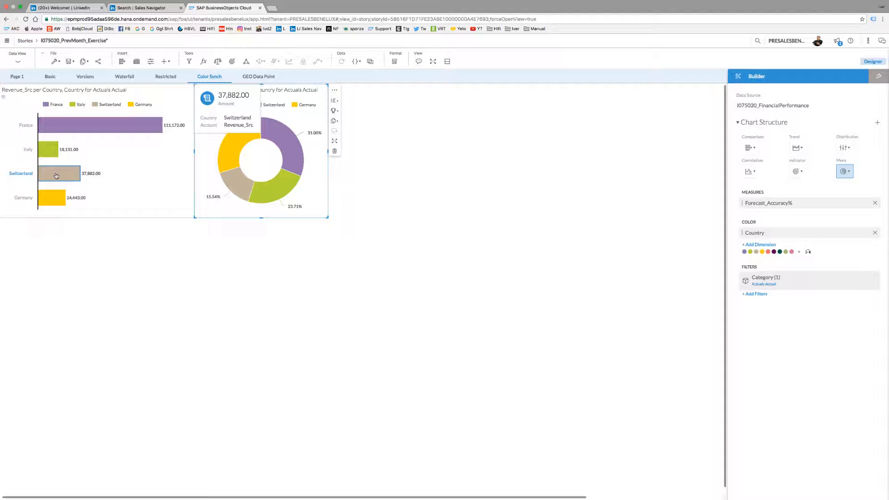
mouse_move(58, 204)
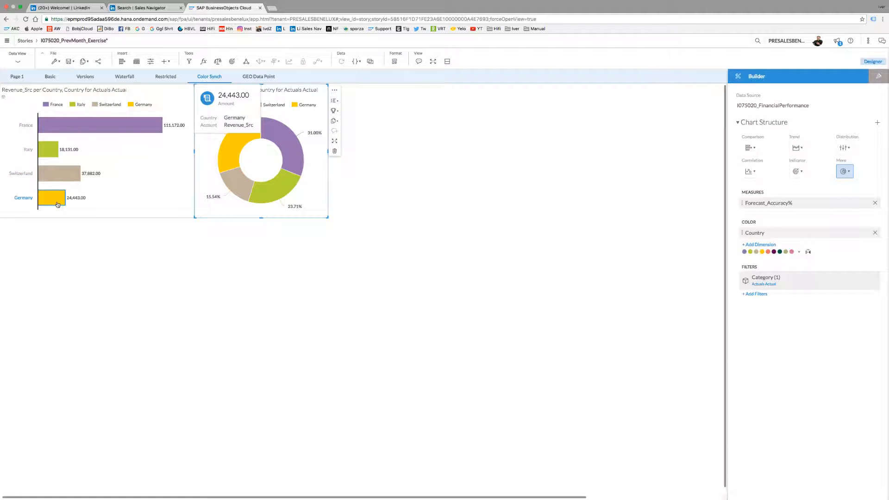
click(104, 242)
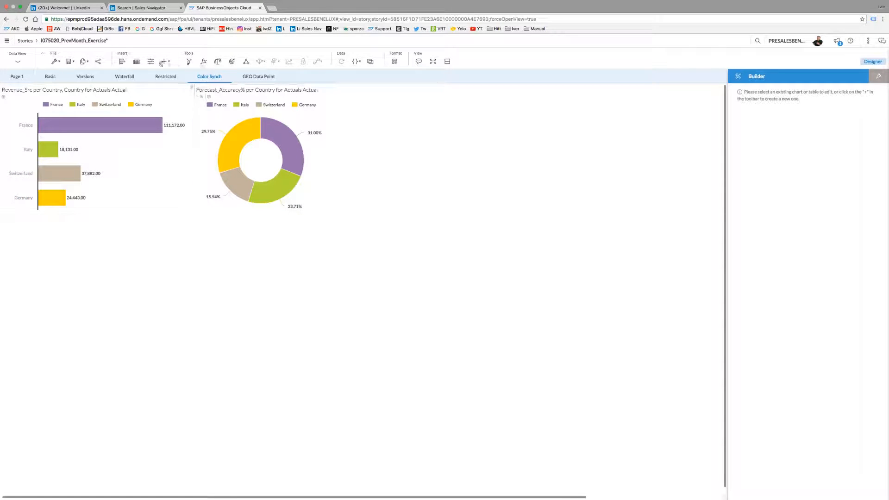
Insert a new chart beside the donut chart, widen it, and make it a Stacked Bar/Column chart
click(122, 61)
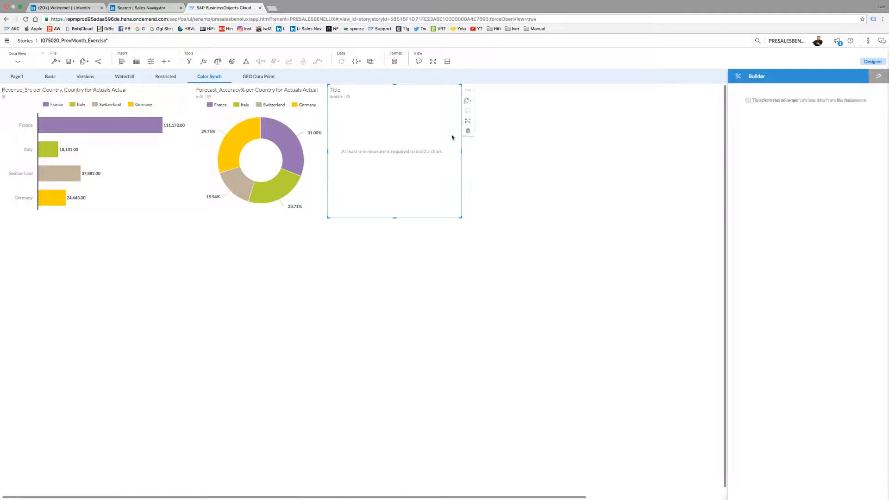
drag(461, 151, 566, 151)
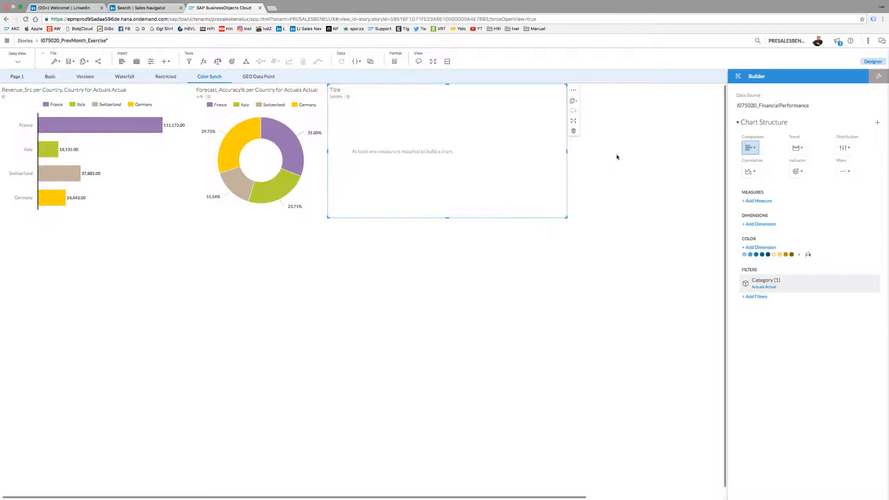
click(750, 147)
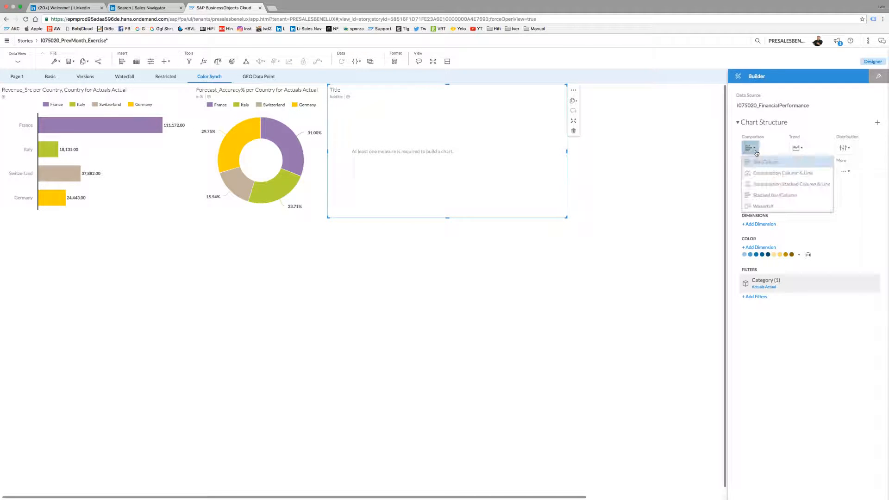
click(763, 196)
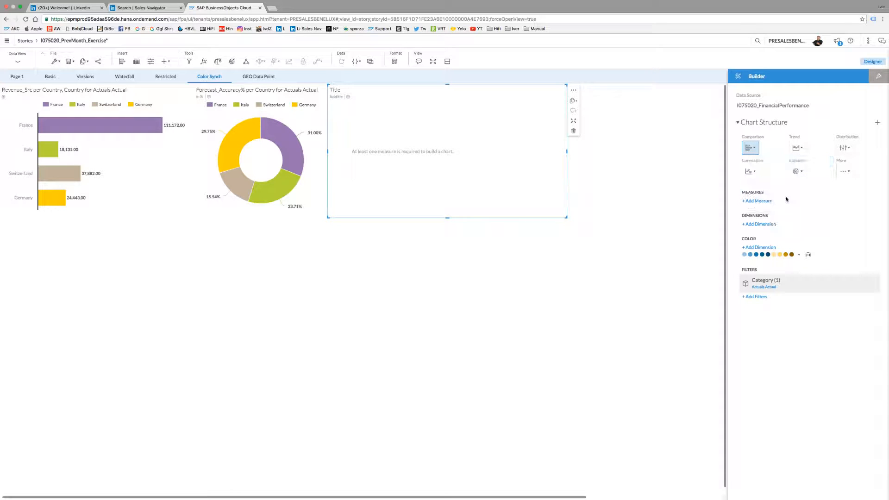
Add Forecast_Accuracy% as the new chart's measure and MONTH as its dimension
click(766, 204)
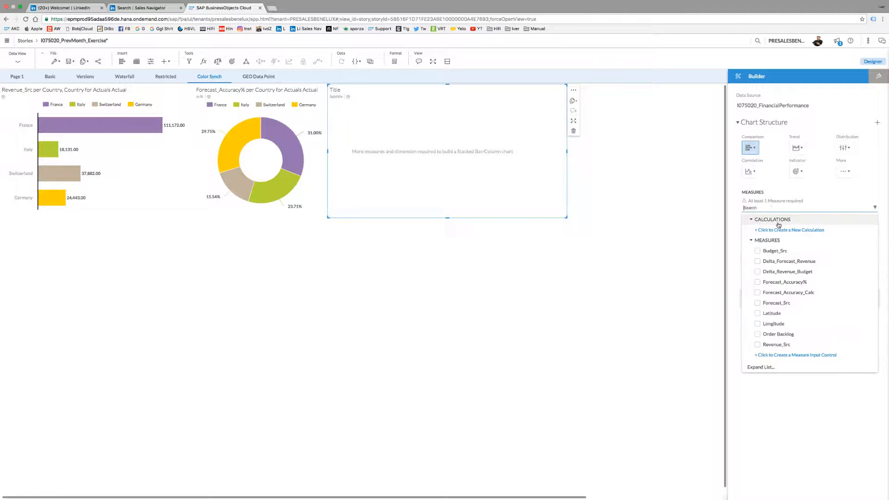
click(782, 282)
click(818, 199)
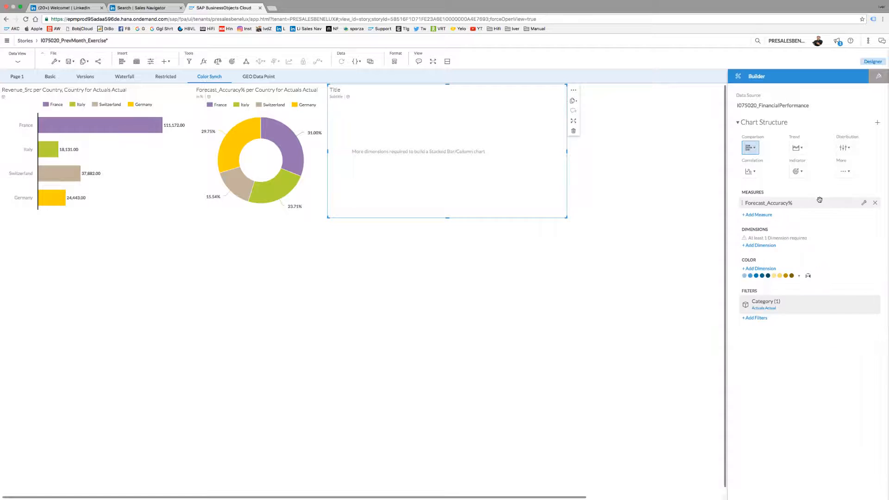
click(762, 245)
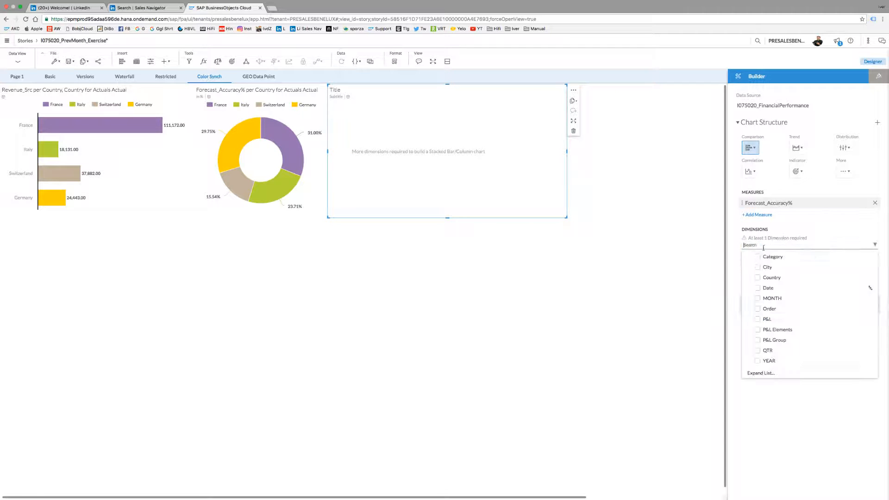
click(771, 298)
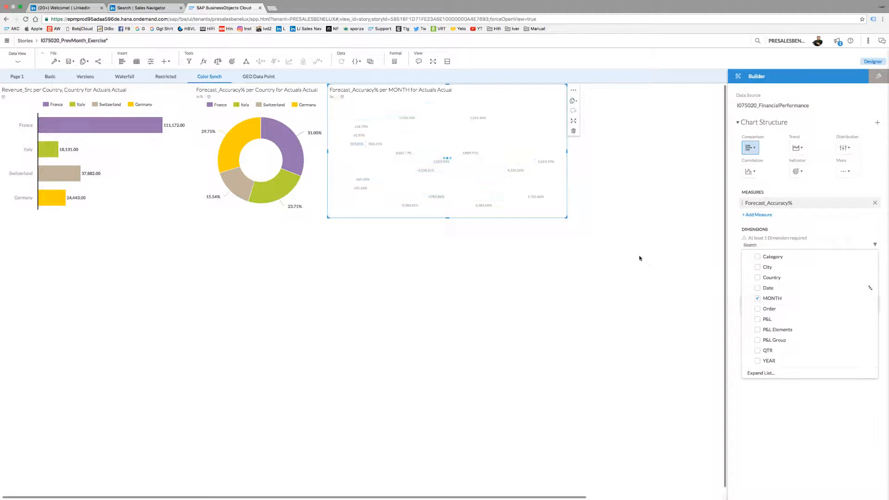
click(837, 225)
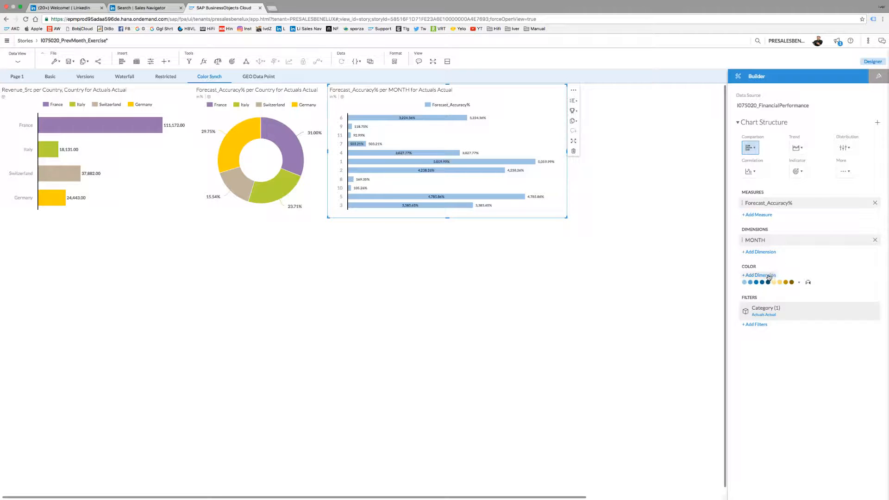
Color the stacked chart by the Country dimension and check its country colors against the other charts
click(784, 274)
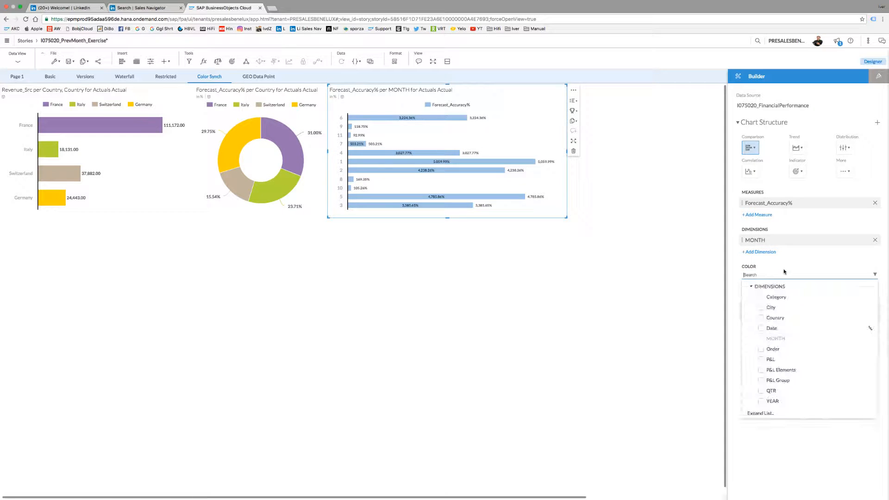
click(779, 319)
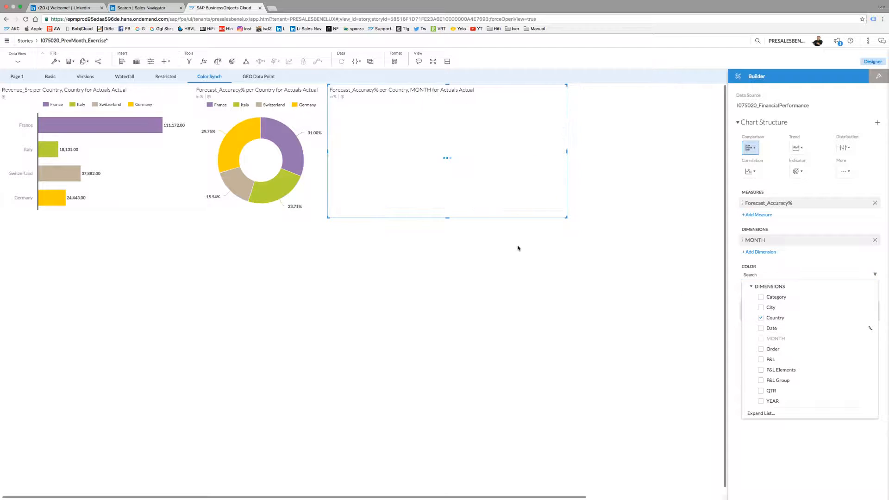
click(544, 258)
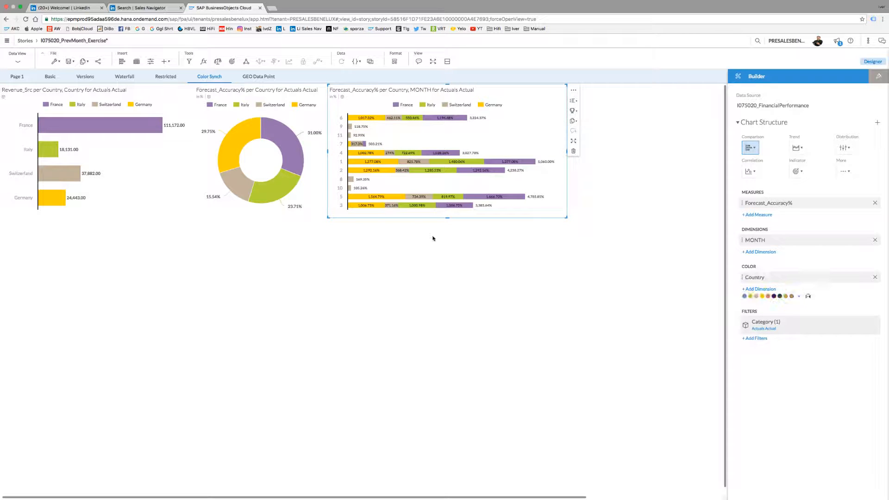
mouse_move(380, 165)
mouse_move(447, 171)
click(139, 244)
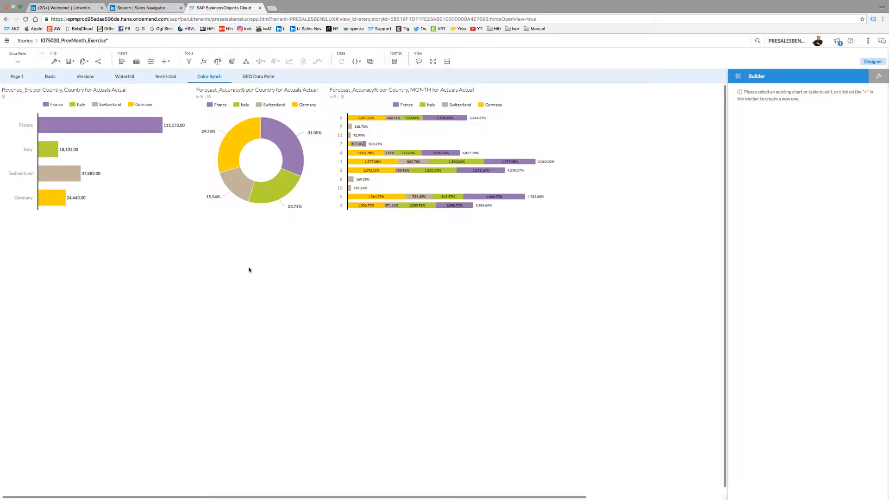
On the GEO Data Point page, filter the Forecast_Accuracy% heat map by the Toulouse location on the map
click(261, 77)
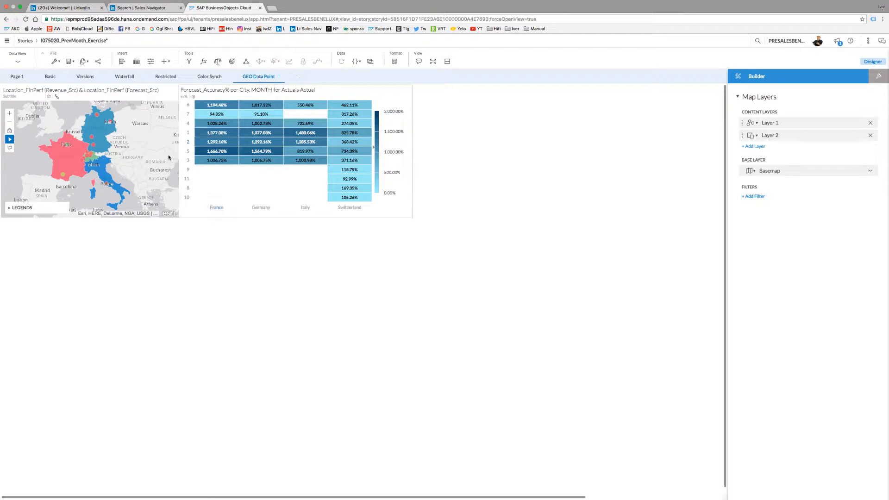
click(137, 157)
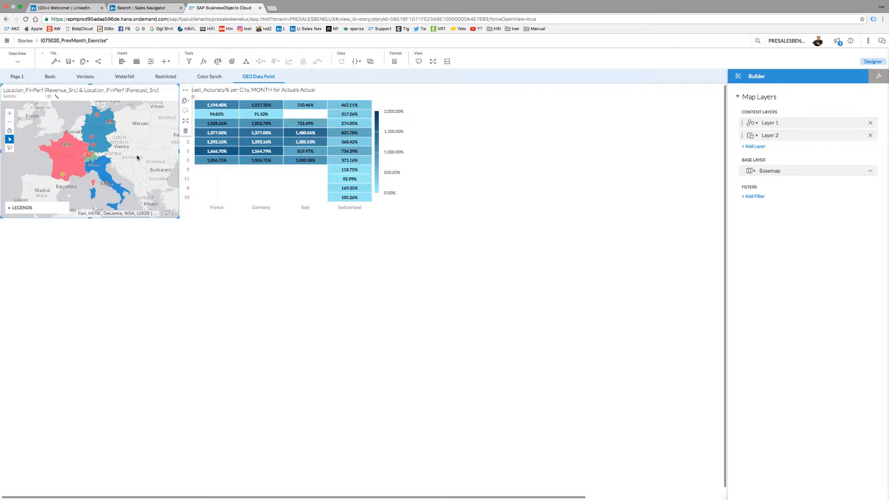
mouse_move(765, 124)
mouse_move(63, 176)
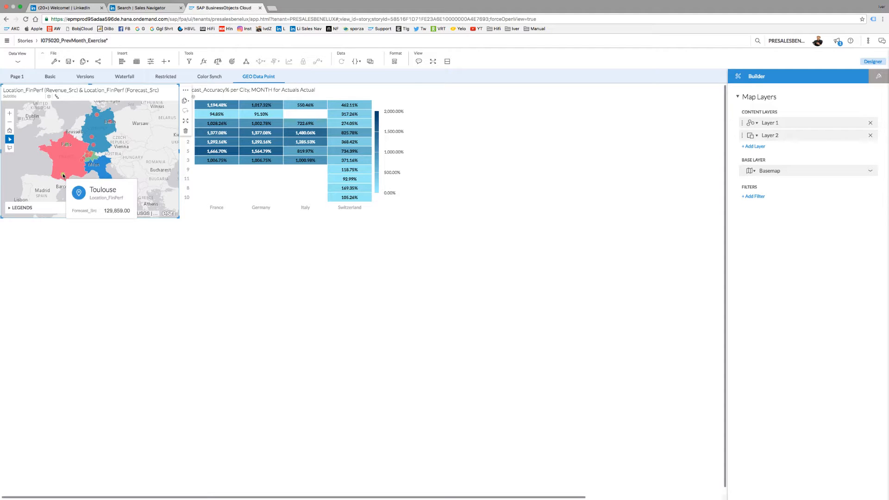
click(62, 176)
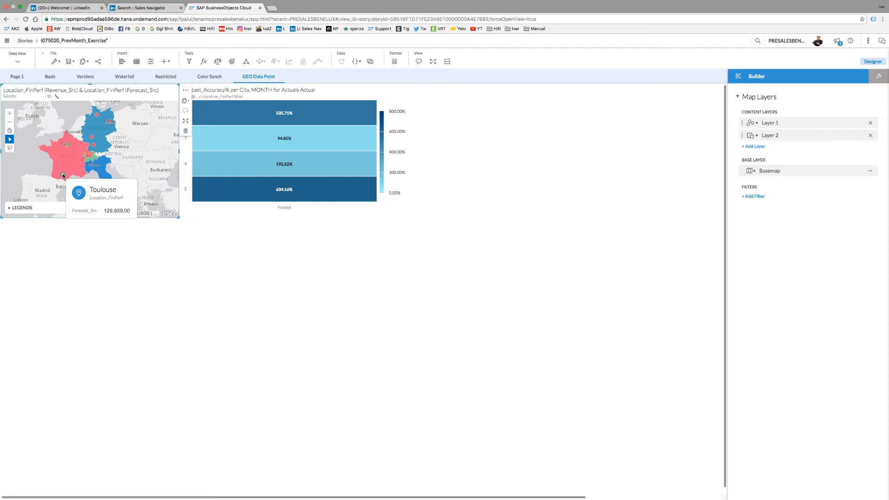
Drill the heat map down from France to city level, and filter it by the Paris location on the map
click(284, 208)
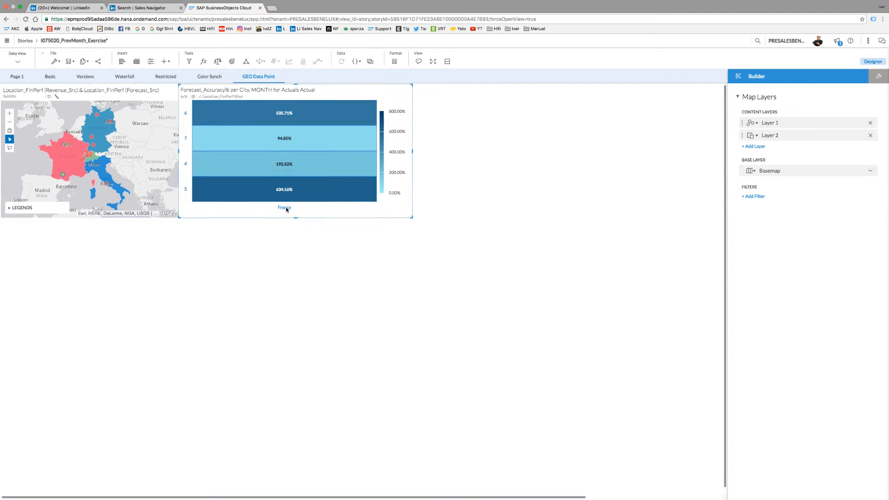
click(324, 202)
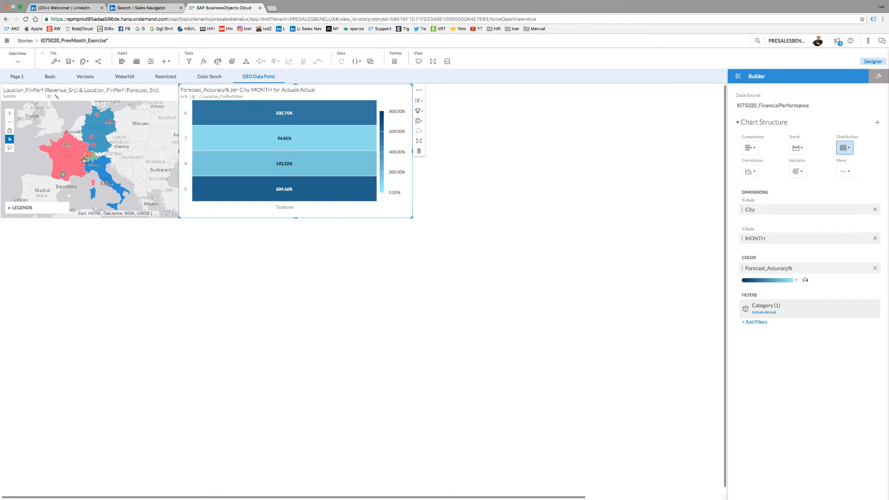
mouse_move(66, 147)
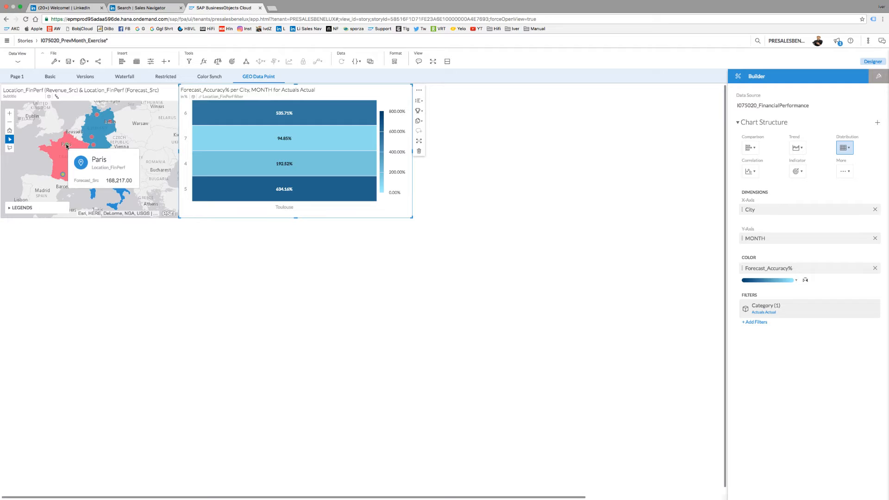
click(66, 146)
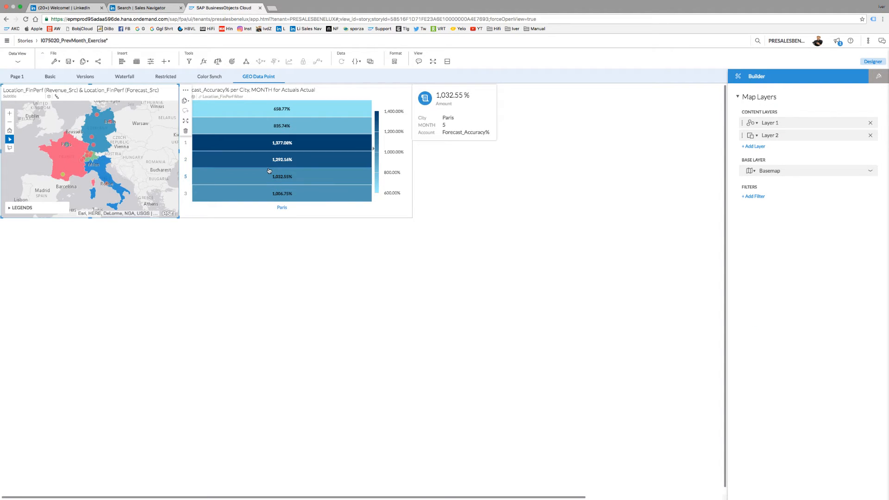
Open the Linked Analysis settings for the selected map
mouse_move(308, 197)
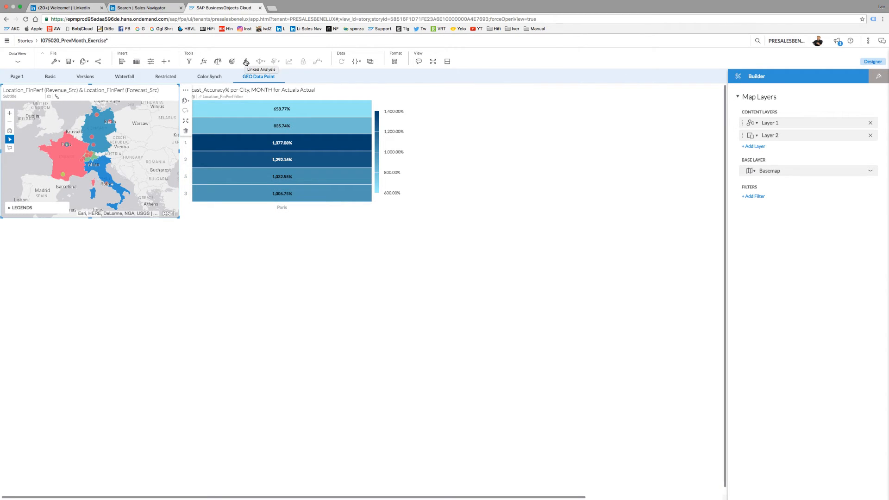
click(246, 62)
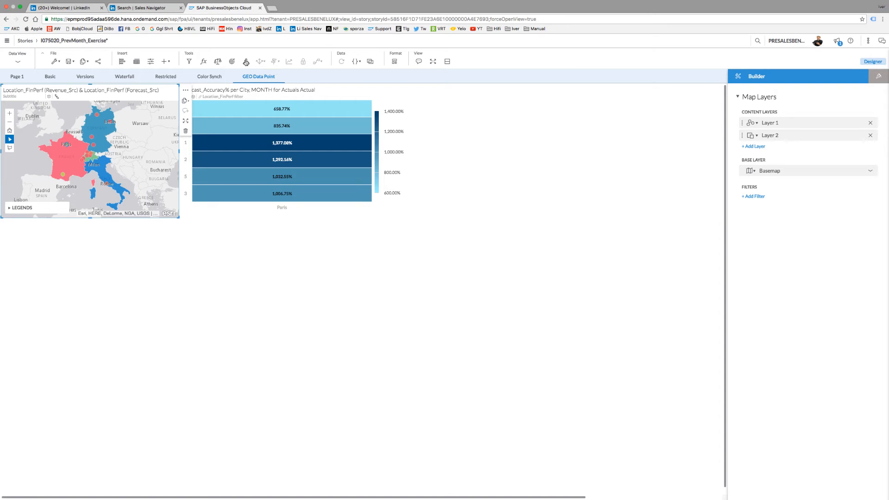